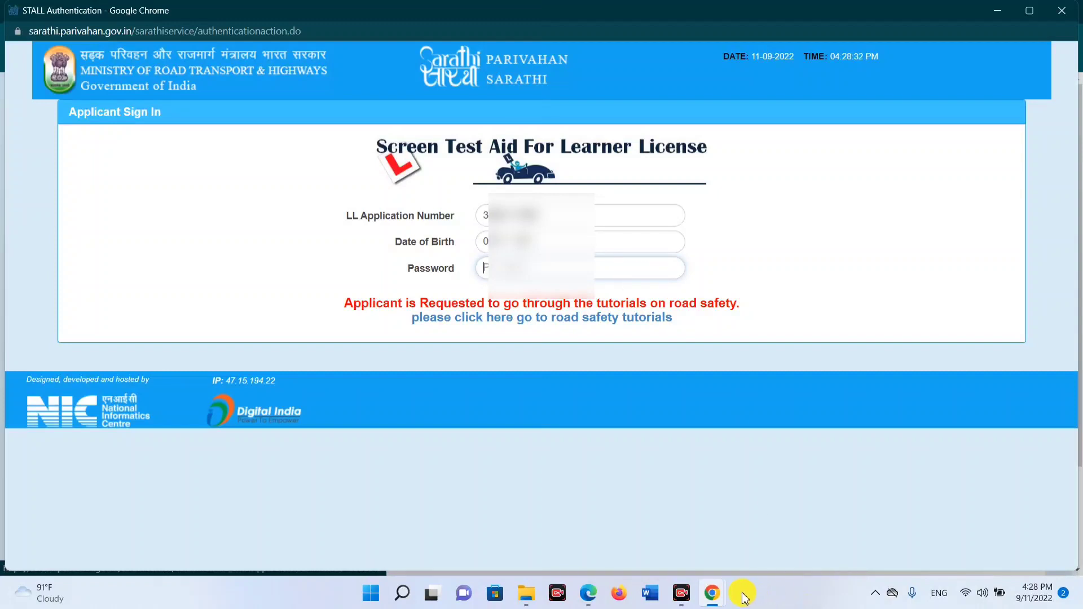
Switch to the Sarathi home window and open the Application Status form through Complete your Pending Application.
{"action": "mouse_move", "coordinate": [714, 592]}
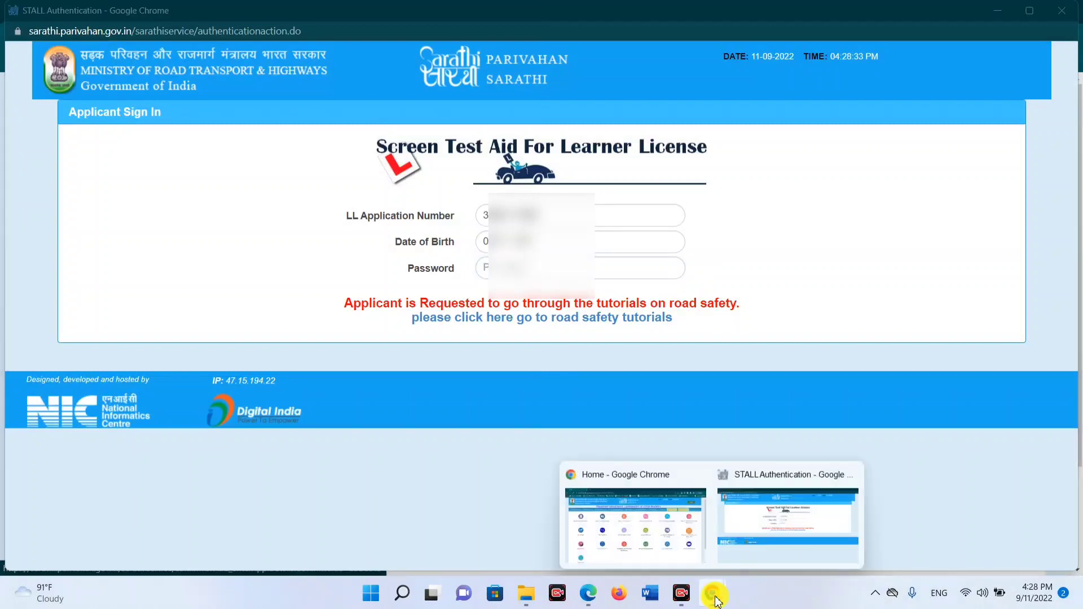
{"action": "left_click", "coordinate": [658, 527]}
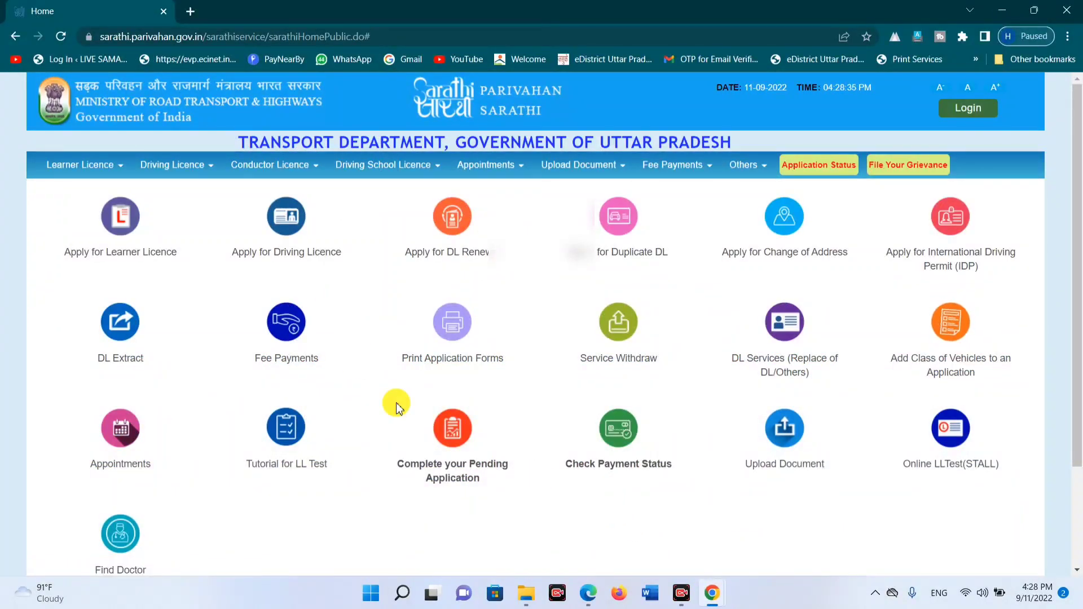
{"action": "left_click", "coordinate": [450, 464]}
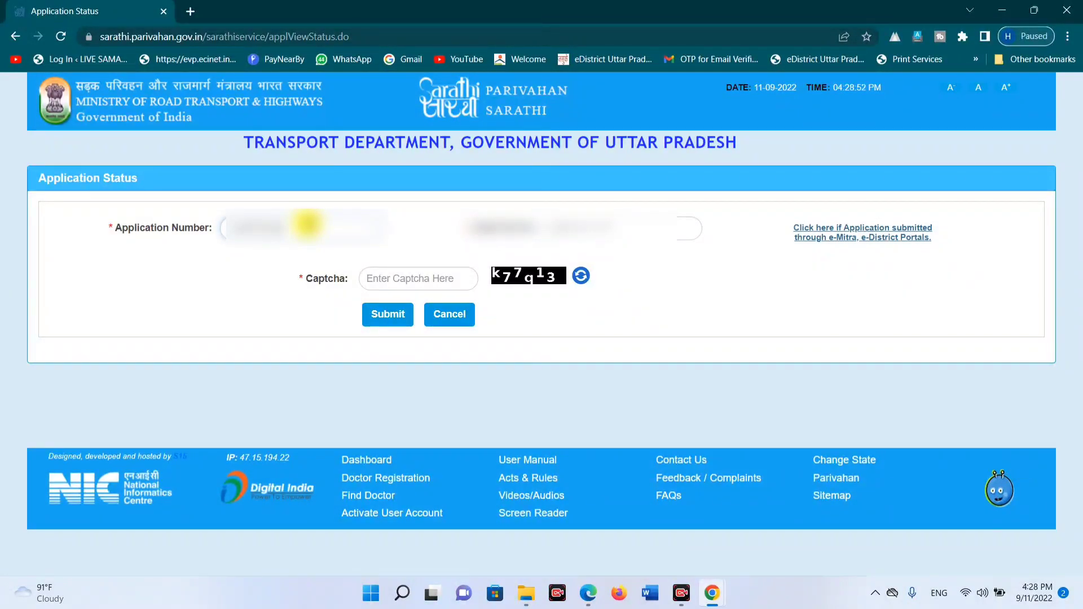
Fill in the applicant's date of birth using the calendar on the Application Status form.
{"action": "key", "text": "Tab"}
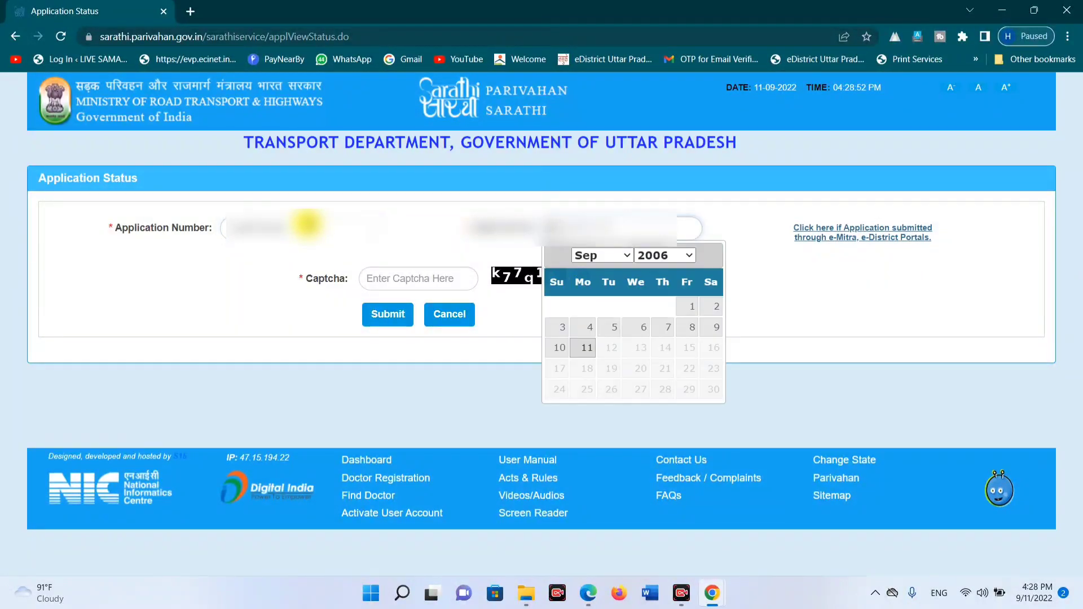
{"action": "left_click", "coordinate": [643, 253]}
{"action": "type", "text": "1989"}
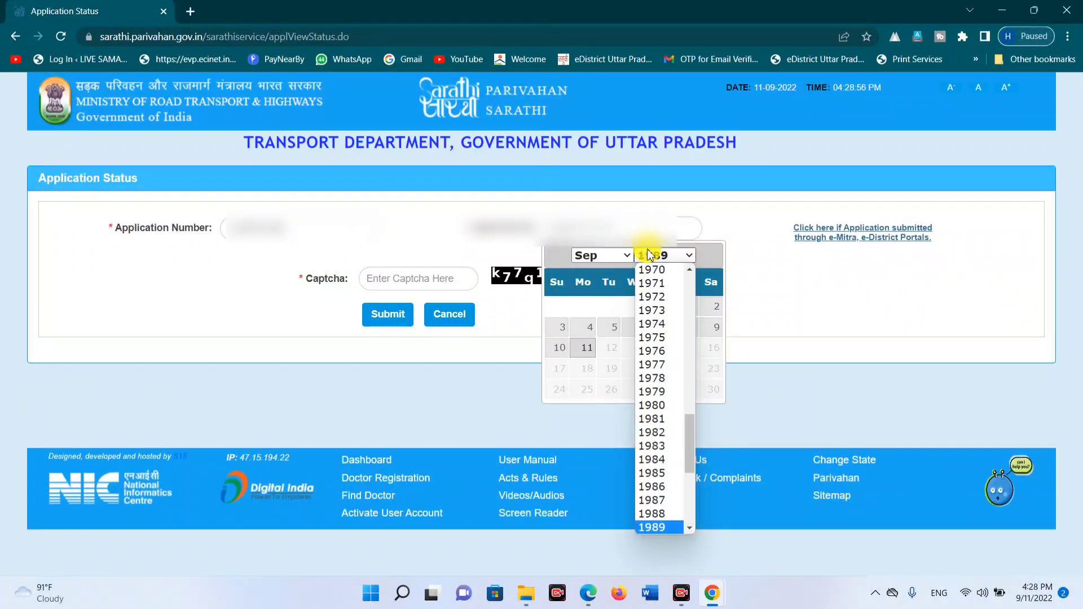
{"action": "key", "text": "Return"}
{"action": "left_click", "coordinate": [612, 255]}
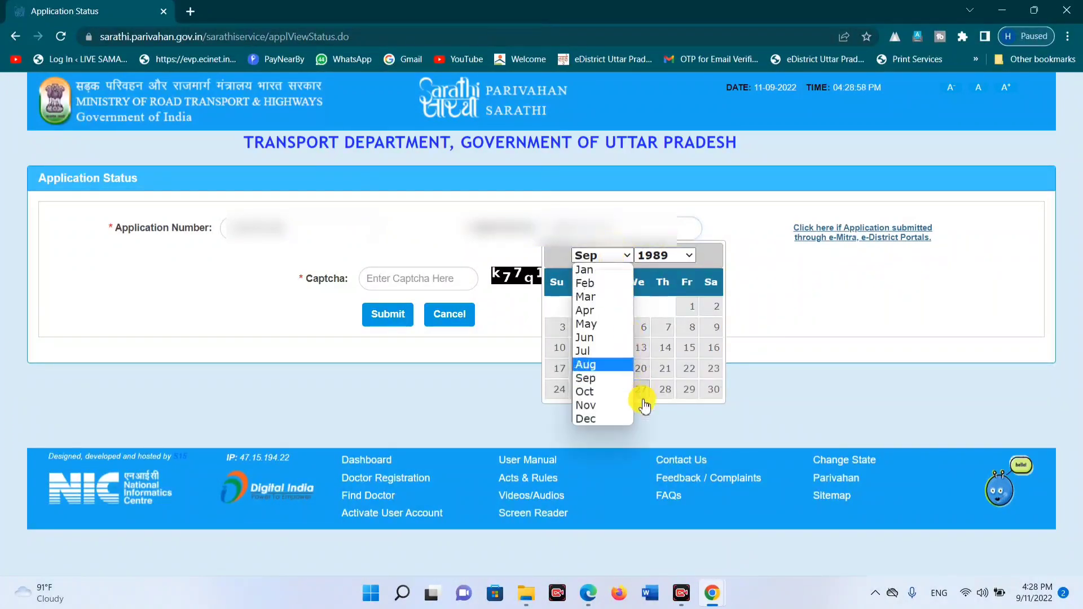
{"action": "left_click", "coordinate": [615, 391]}
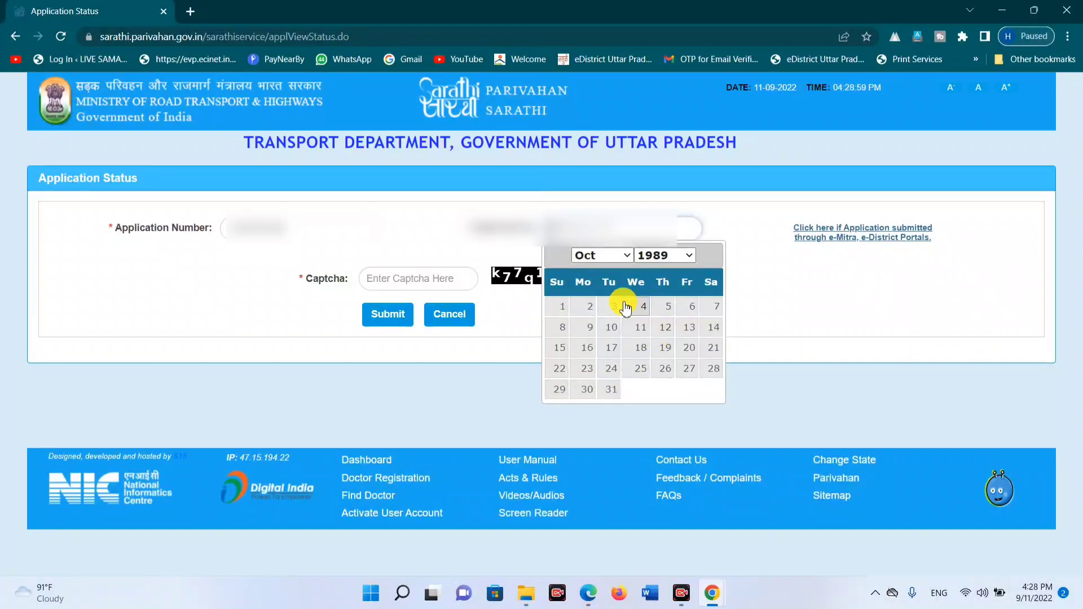
{"action": "left_click", "coordinate": [590, 308]}
Enter the displayed captcha and submit the Application Status form.
{"action": "left_click", "coordinate": [441, 280]}
{"action": "type", "text": "k"}
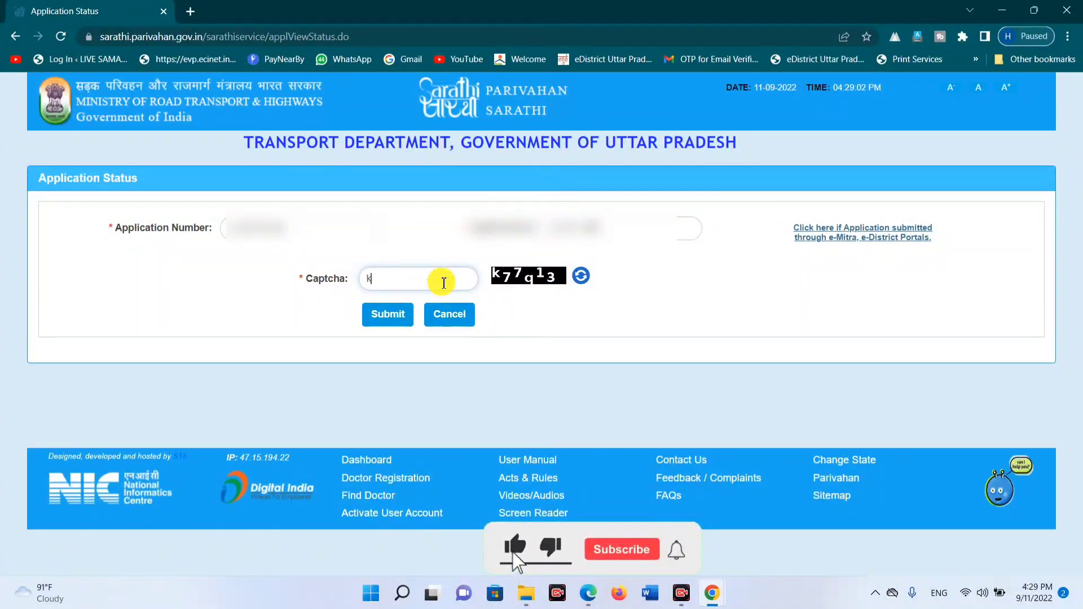
{"action": "type", "text": "77"}
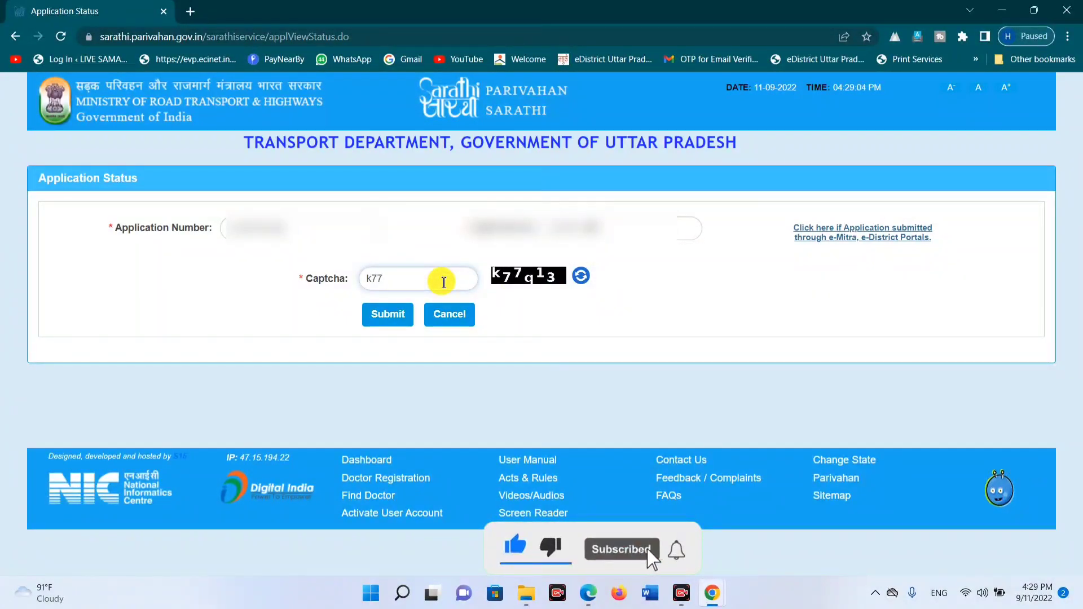
{"action": "type", "text": "q13"}
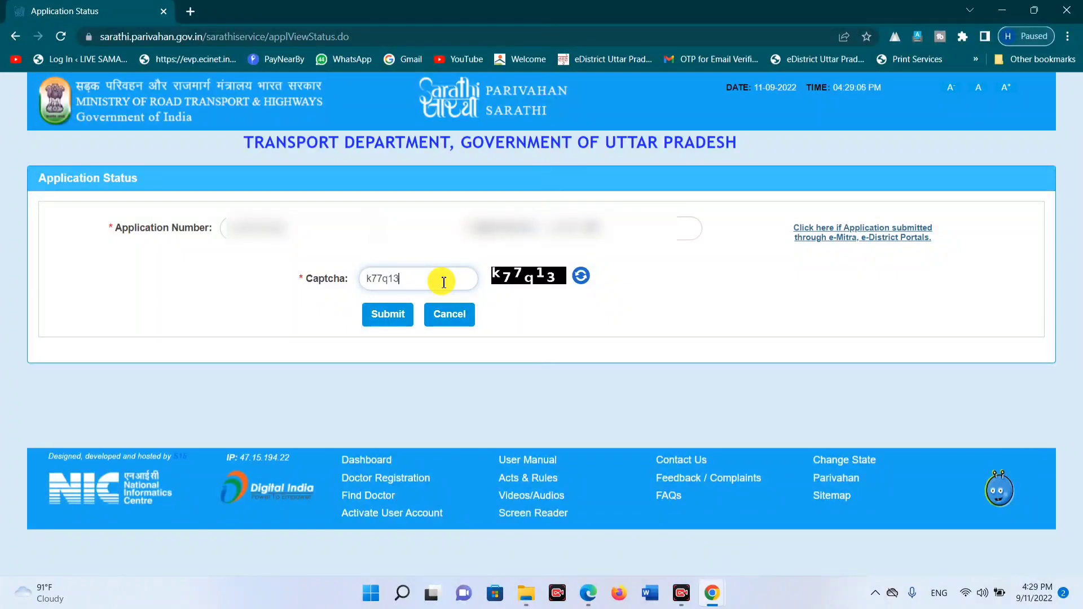
{"action": "left_click", "coordinate": [413, 315]}
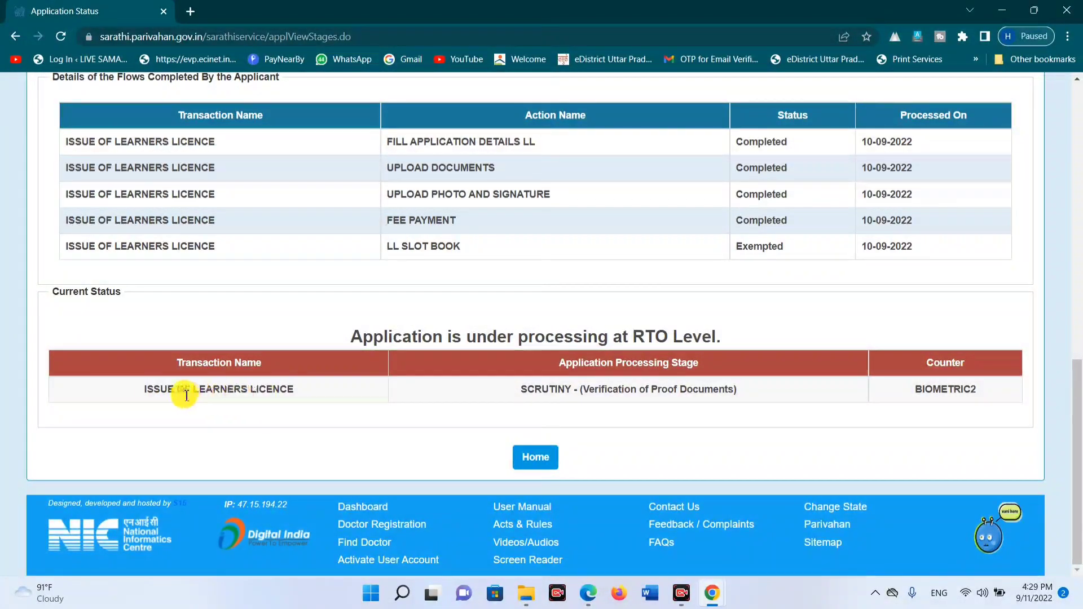
Examine the Current Status table for the learner's licence application: transaction name, application processing stage and counter.
{"action": "left_click_drag", "start_coordinate": [144, 389], "coordinate": [294, 391]}
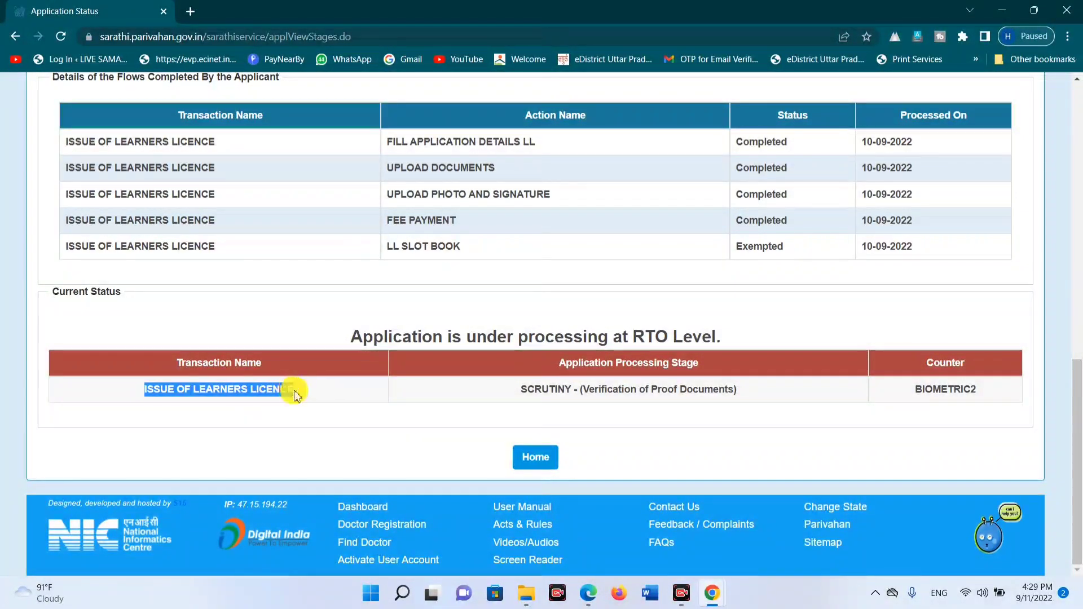
{"action": "left_click_drag", "start_coordinate": [489, 404], "coordinate": [730, 391]}
{"action": "left_click_drag", "start_coordinate": [916, 391], "coordinate": [980, 399]}
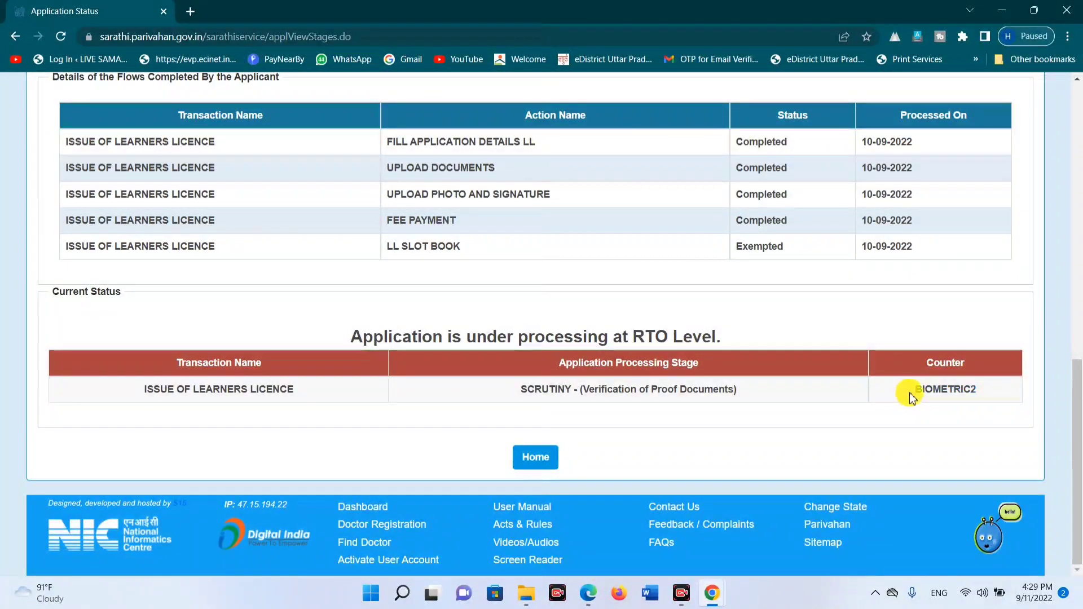
{"action": "left_click_drag", "start_coordinate": [911, 396], "coordinate": [995, 394]}
{"action": "left_click_drag", "start_coordinate": [528, 389], "coordinate": [664, 390]}
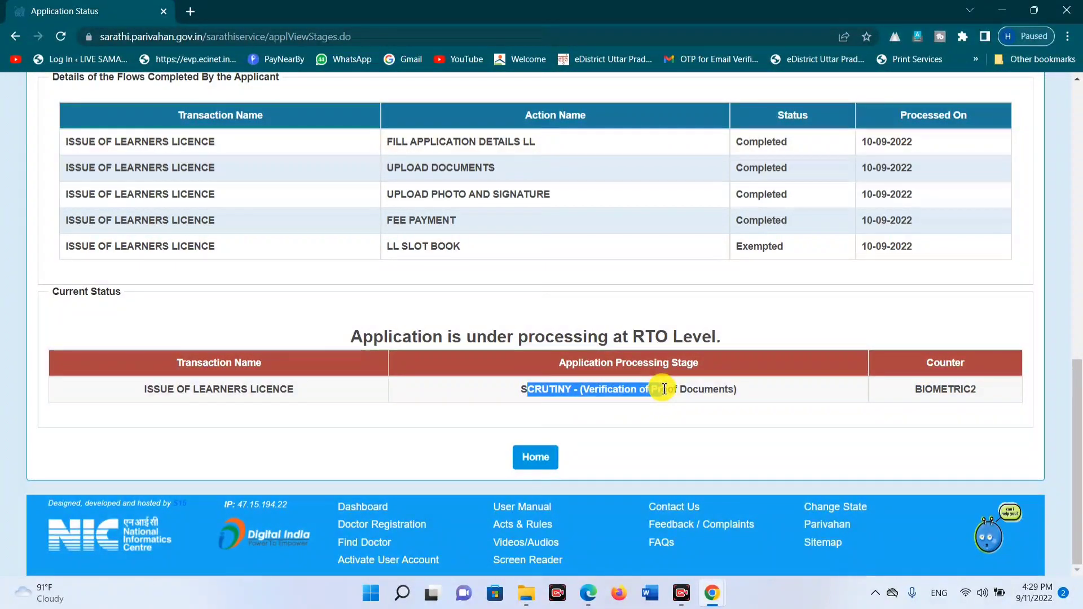
{"action": "left_click", "coordinate": [658, 405]}
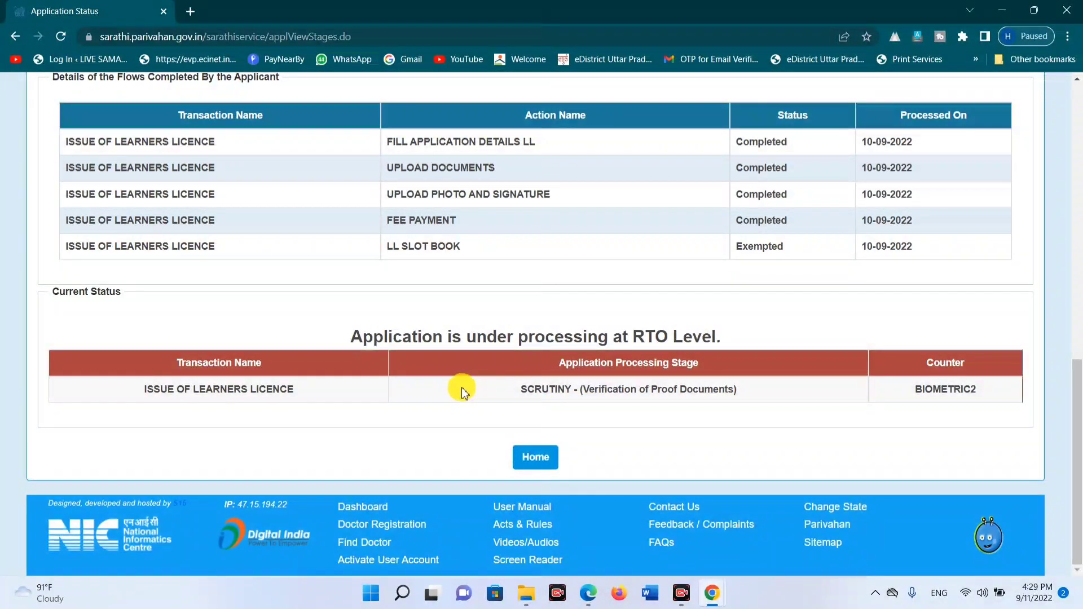
{"action": "left_click_drag", "start_coordinate": [517, 389], "coordinate": [750, 393]}
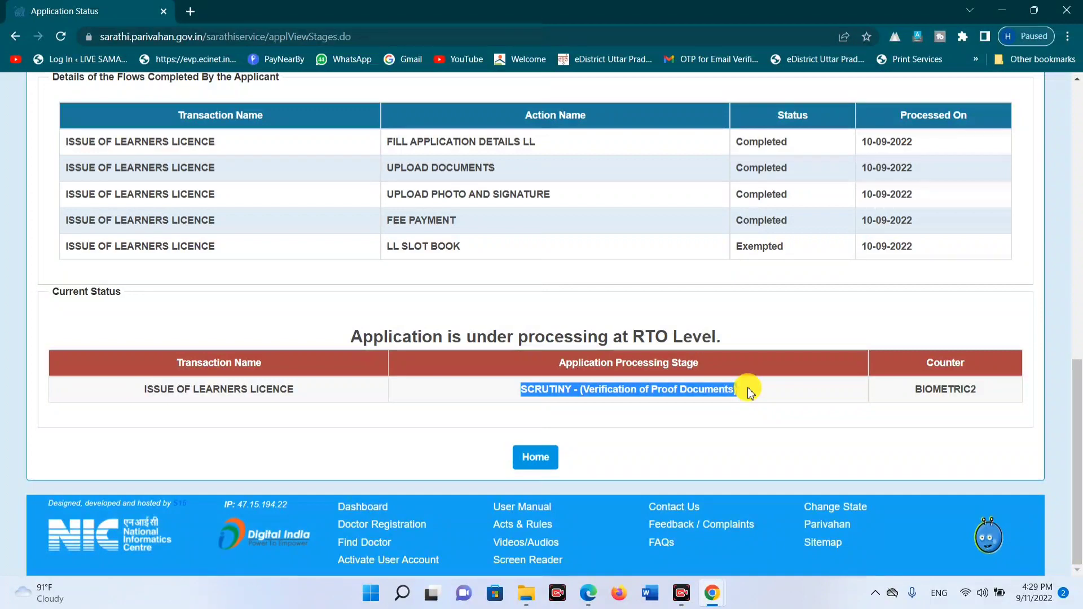
{"action": "left_click", "coordinate": [481, 403]}
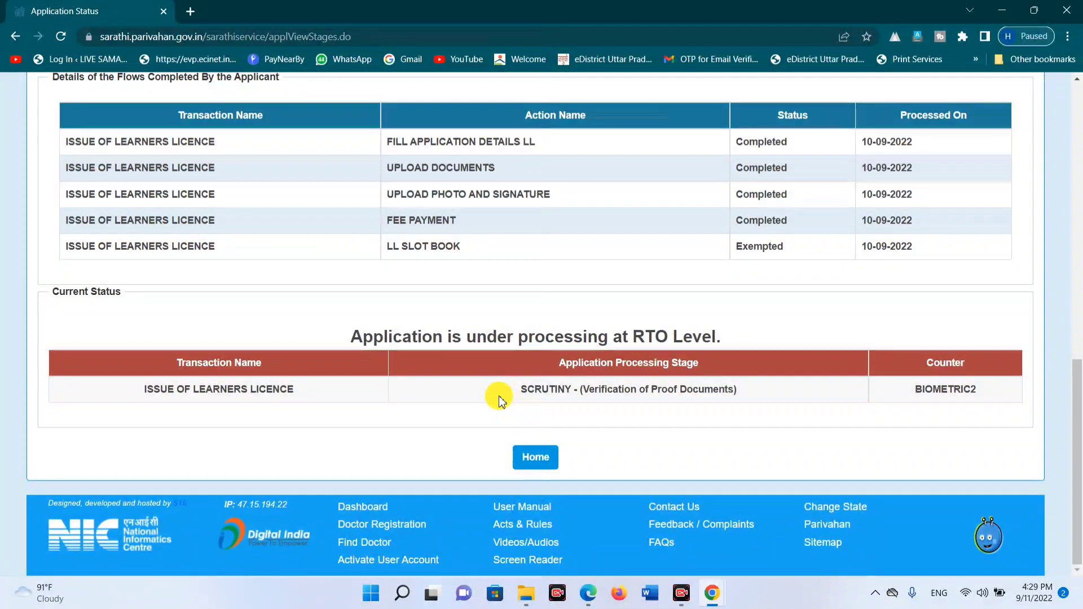
Check the Password field in the STALL Authentication window against the application status page, ending on the sign-in form.
{"action": "mouse_move", "coordinate": [712, 592]}
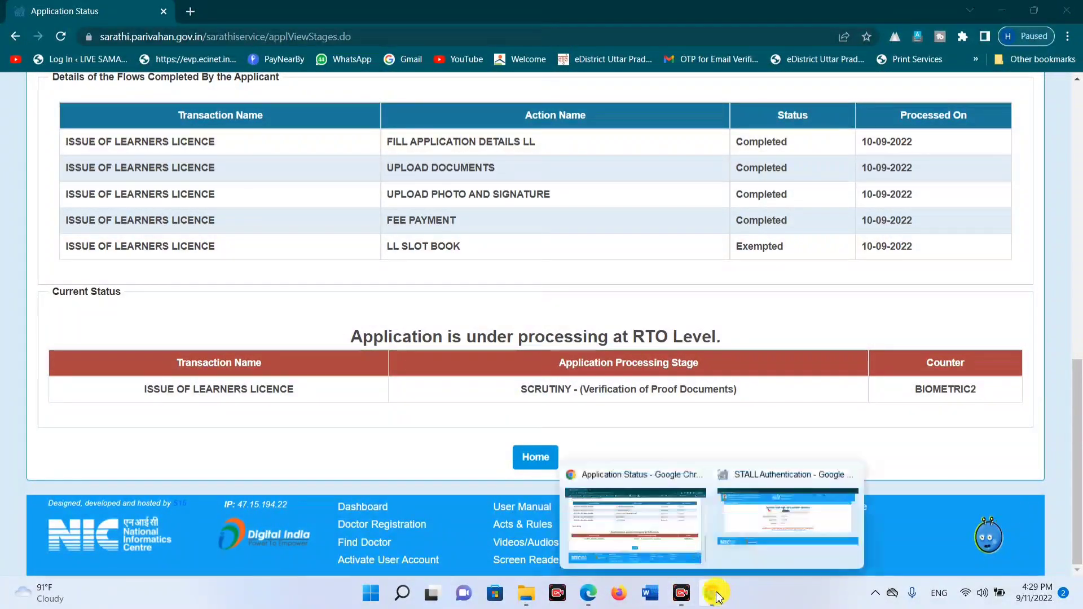
{"action": "left_click", "coordinate": [797, 521]}
{"action": "left_click", "coordinate": [570, 272]}
{"action": "left_click", "coordinate": [583, 272]}
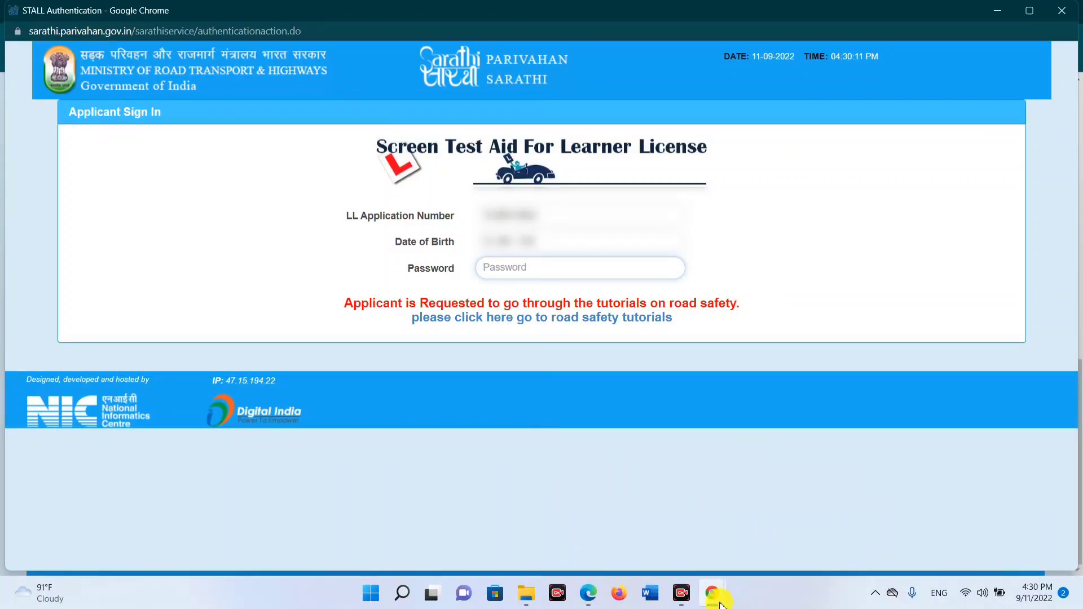
{"action": "mouse_move", "coordinate": [712, 592]}
{"action": "left_click", "coordinate": [620, 522]}
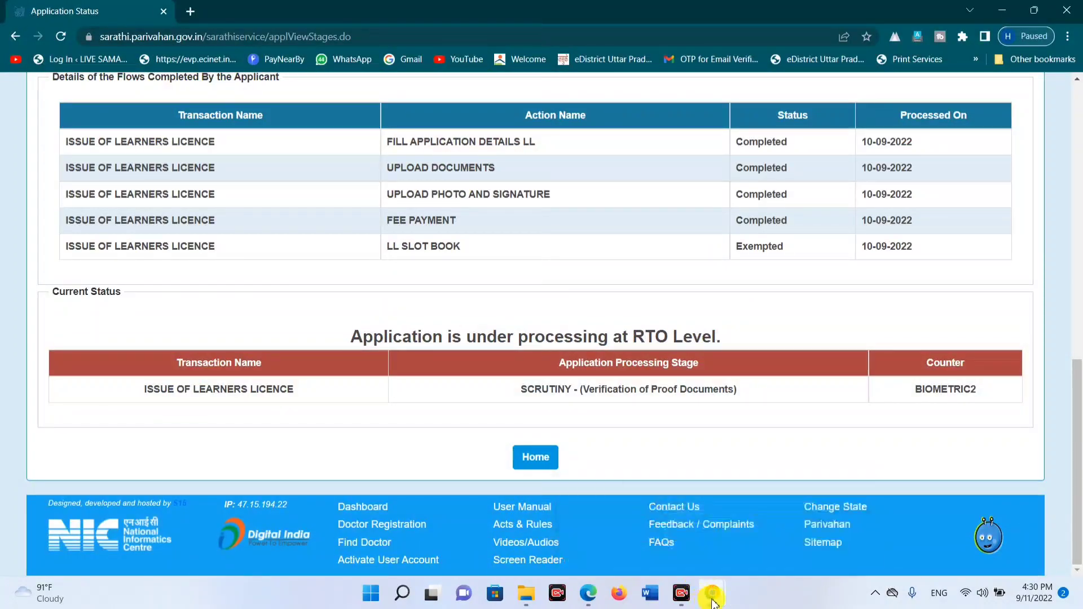
{"action": "left_click", "coordinate": [745, 544]}
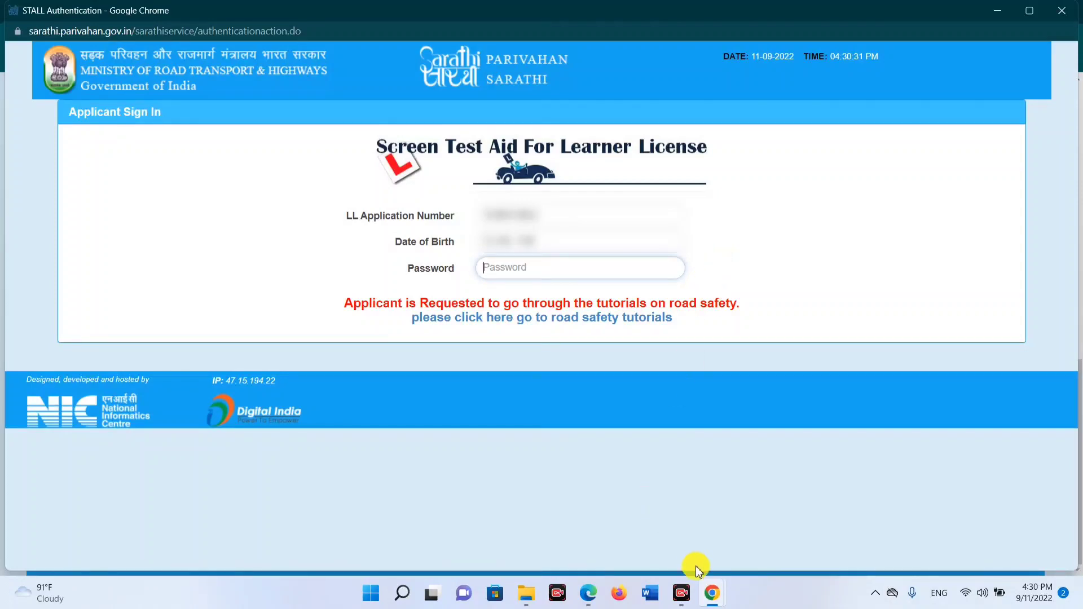
Review the Application Processing Stage entry in the Application Status window and return to the STALL Authentication sign-in form.
{"action": "mouse_move", "coordinate": [712, 593]}
{"action": "left_click", "coordinate": [652, 532]}
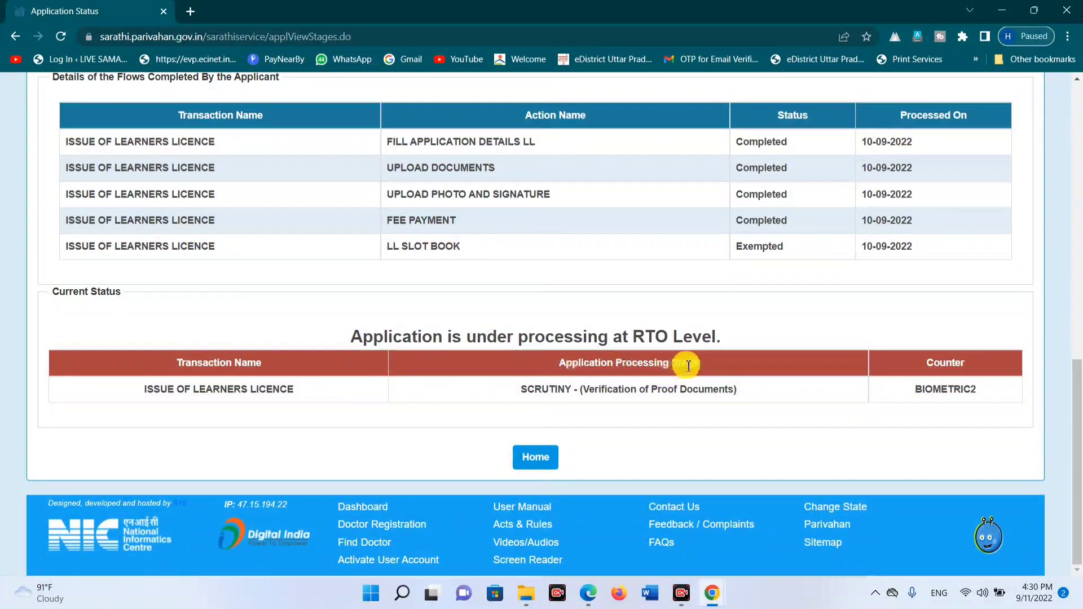
{"action": "left_click_drag", "start_coordinate": [559, 365], "coordinate": [714, 368]}
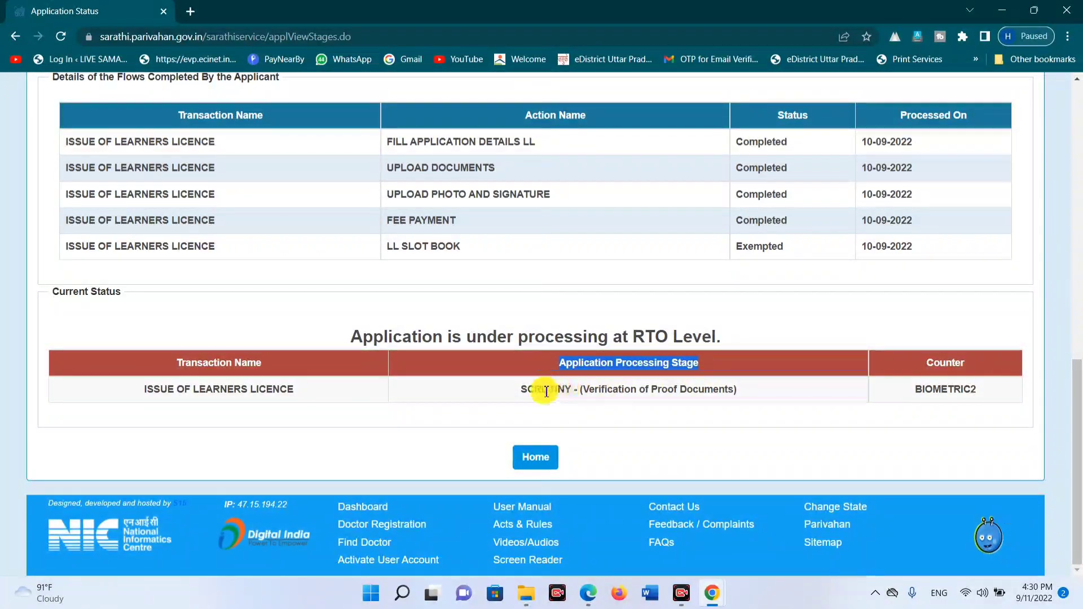
{"action": "left_click_drag", "start_coordinate": [525, 393], "coordinate": [737, 388]}
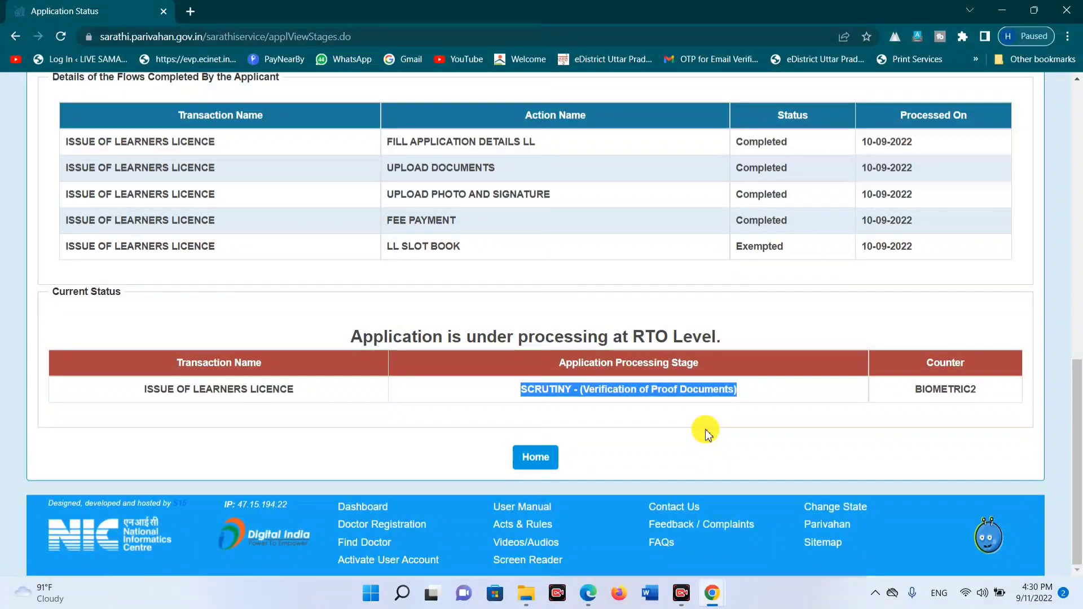
{"action": "left_click", "coordinate": [701, 438]}
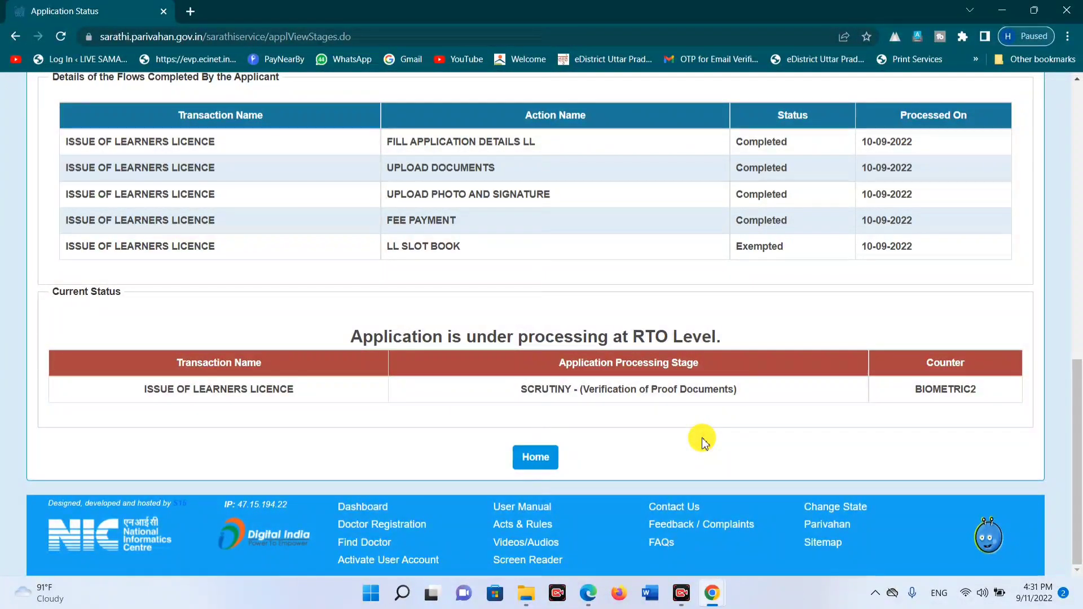
{"action": "mouse_move", "coordinate": [714, 605]}
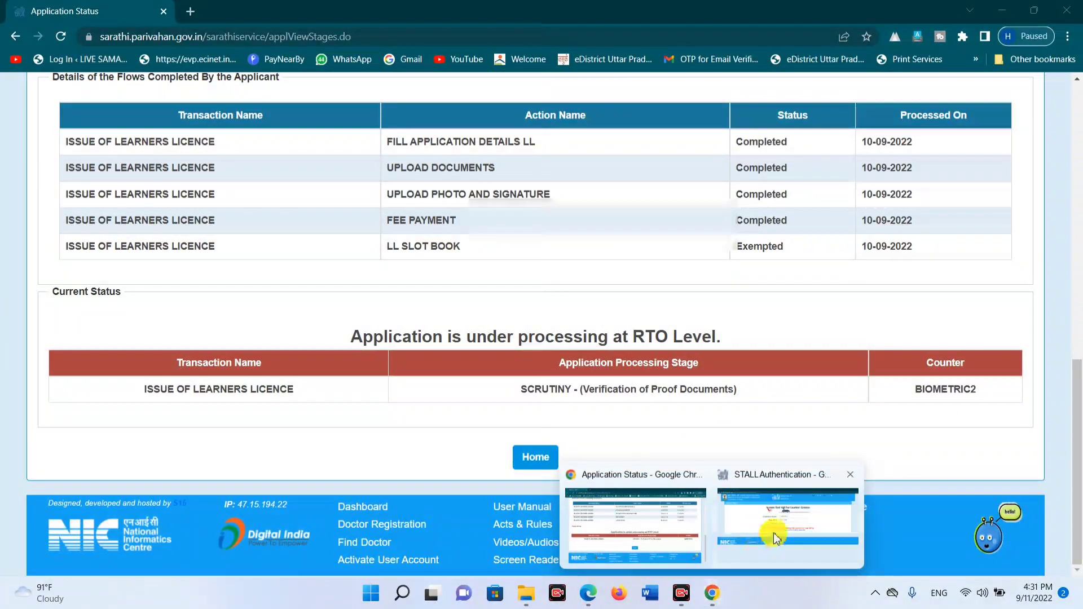
{"action": "left_click", "coordinate": [751, 532]}
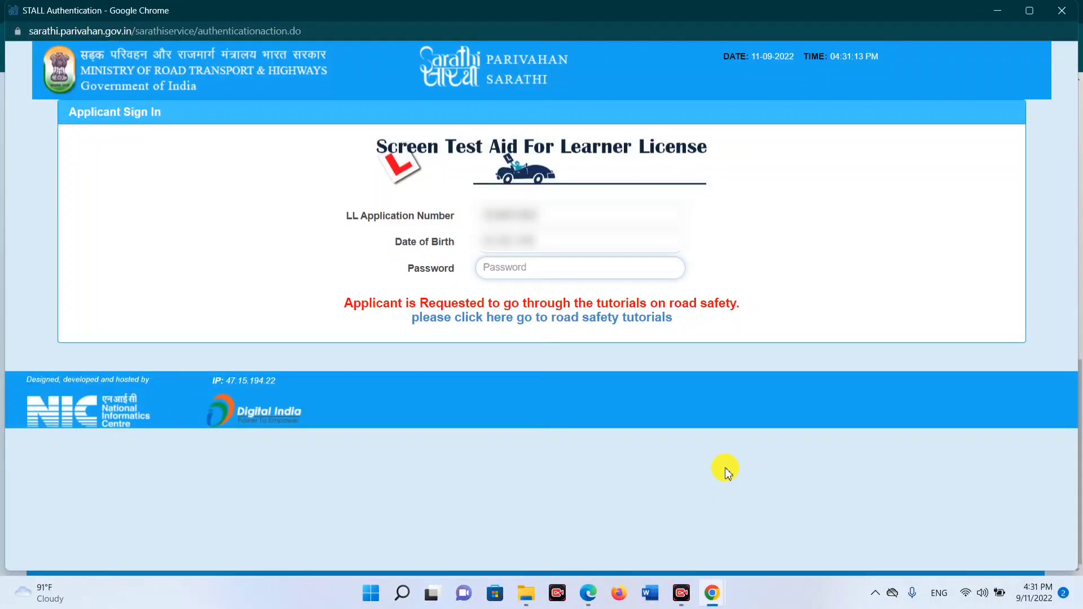